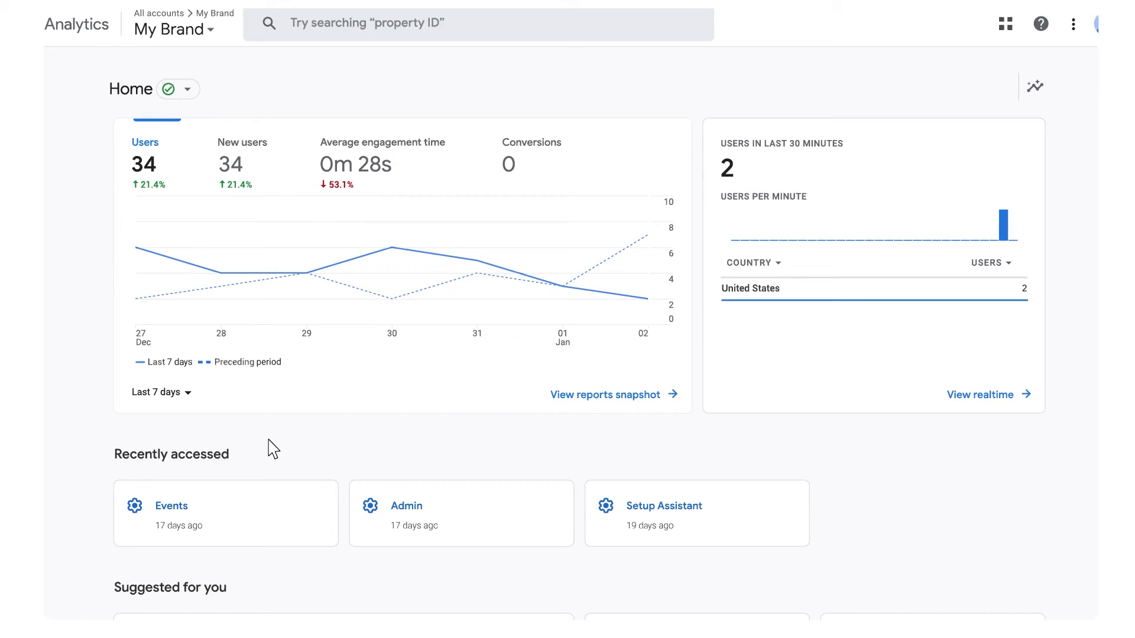
# From Configure, go to Admin > Events for My Brand - GA4 and open Create event.
pyautogui.moveTo(56, 342)
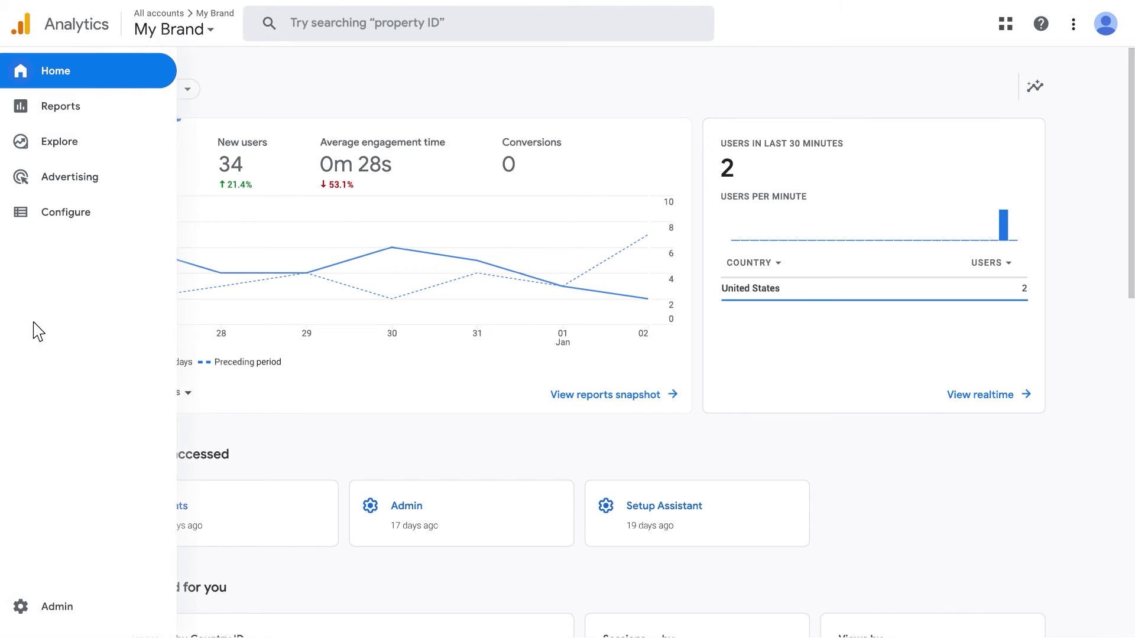
pyautogui.click(98, 218)
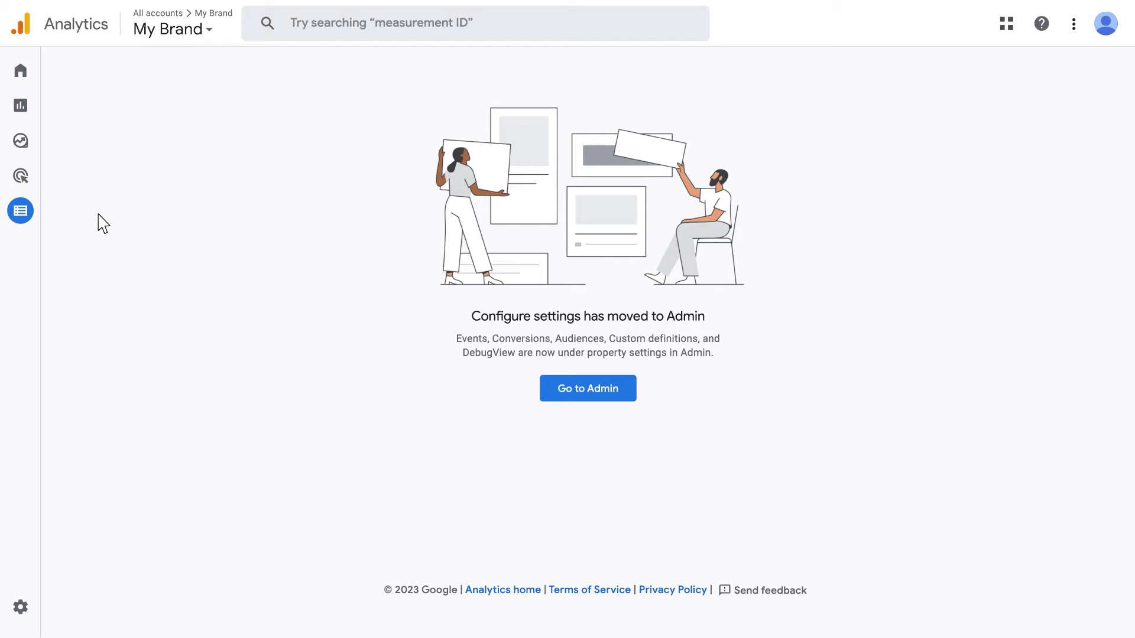
pyautogui.click(628, 399)
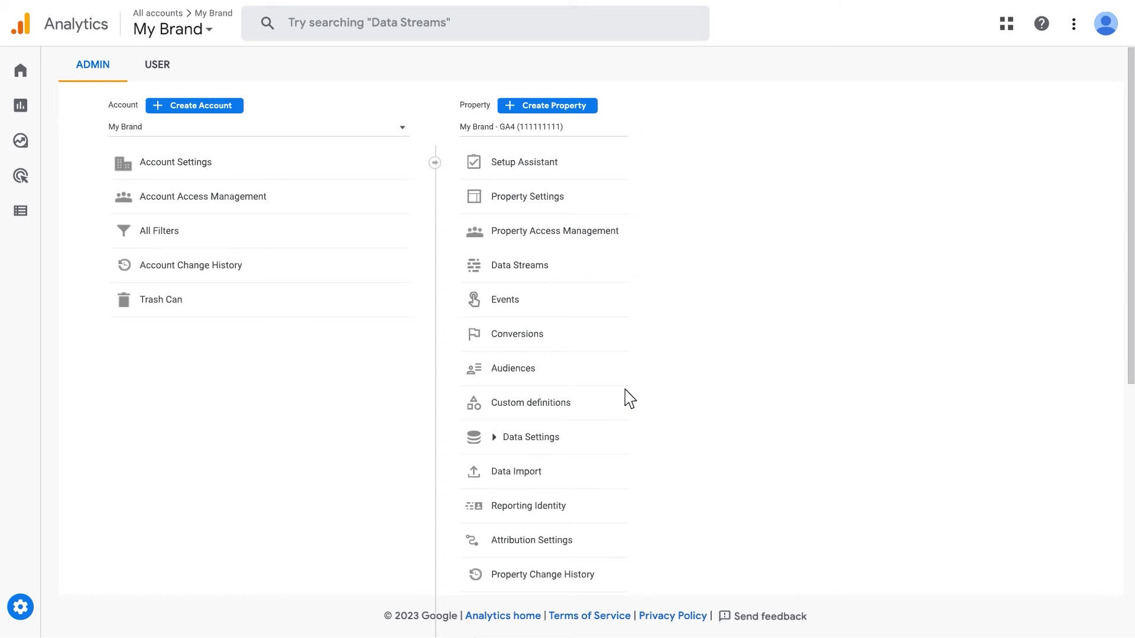
pyautogui.click(534, 307)
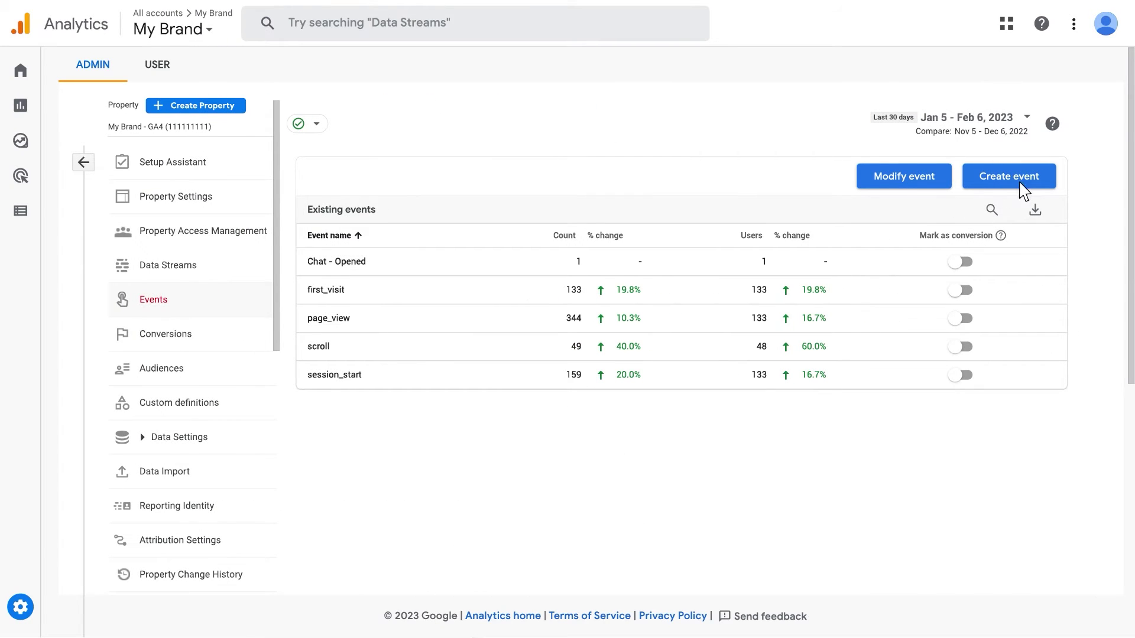
pyautogui.click(1045, 183)
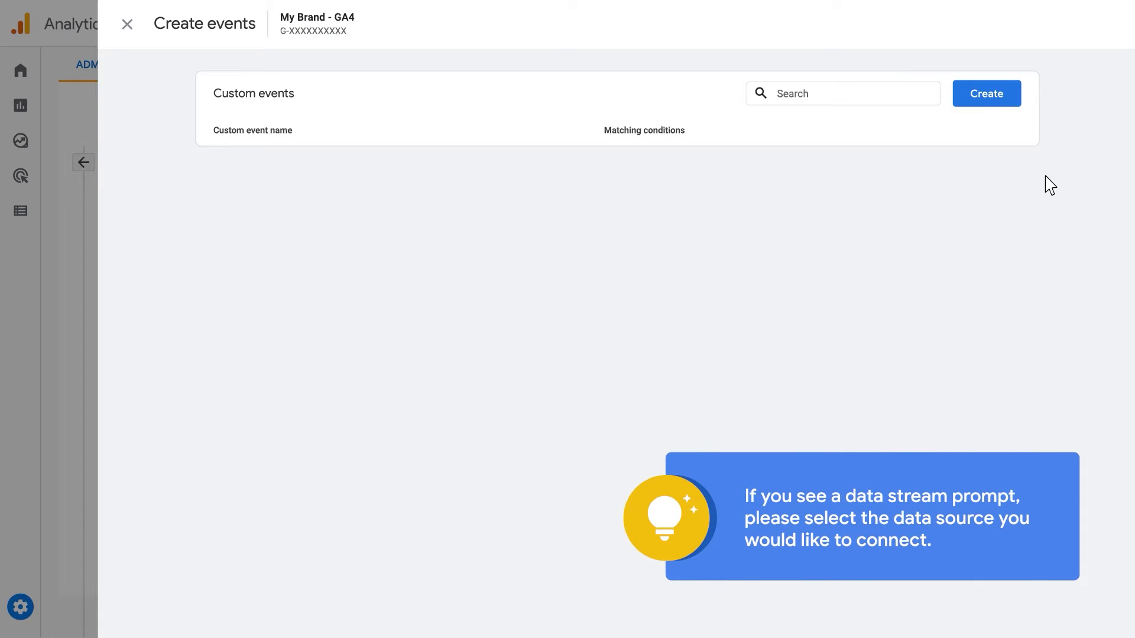
# Start a custom event named shop with the condition event_name equals page_view.
pyautogui.click(1014, 108)
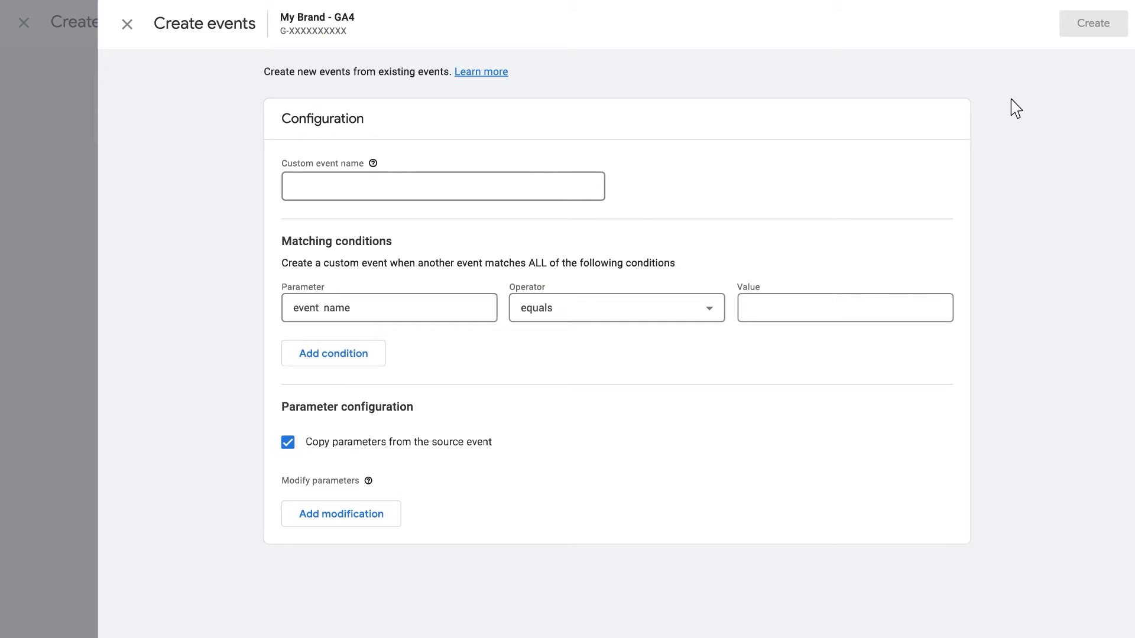
pyautogui.click(591, 185)
pyautogui.write('shop')
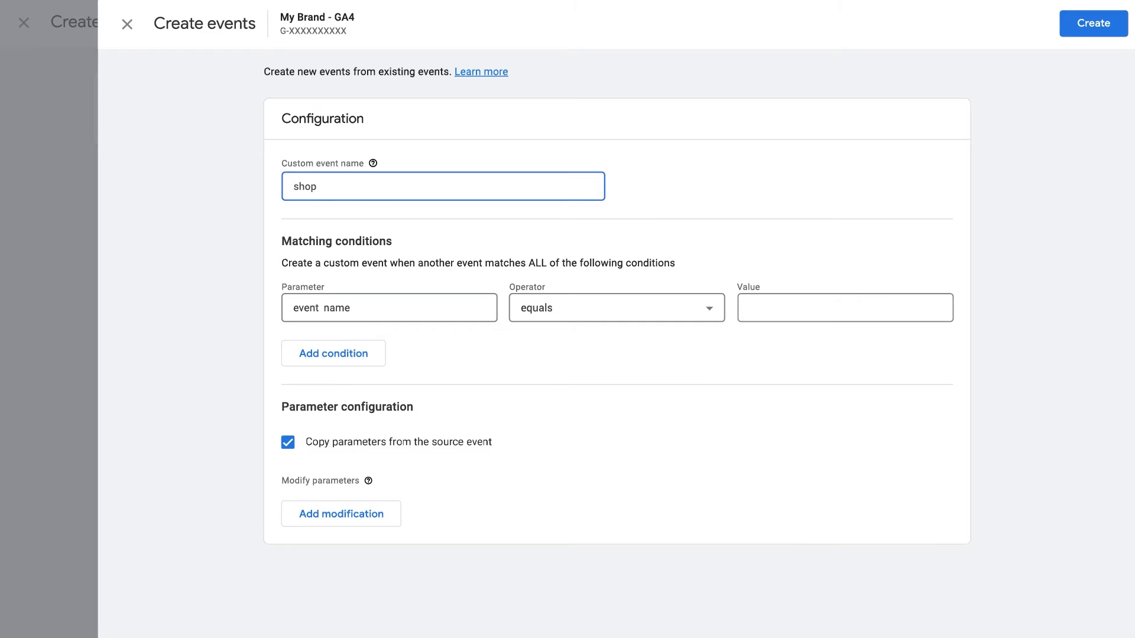
pyautogui.click(640, 224)
pyautogui.click(772, 306)
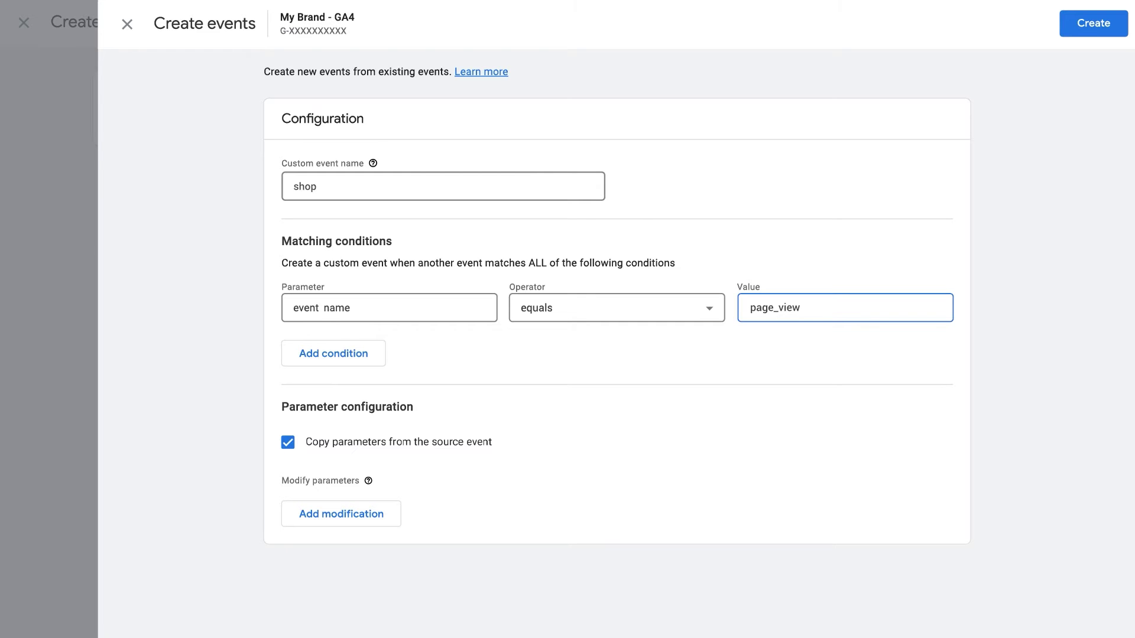
pyautogui.click(709, 343)
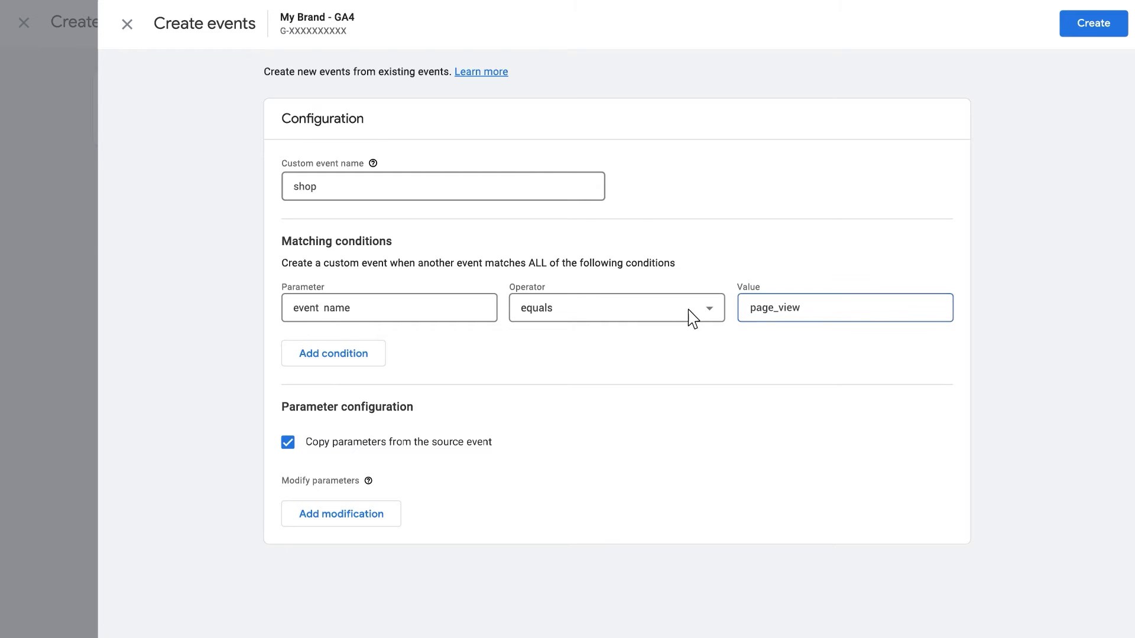
# Add a page_location contains (ignore case) shop condition and create the event.
pyautogui.click(380, 355)
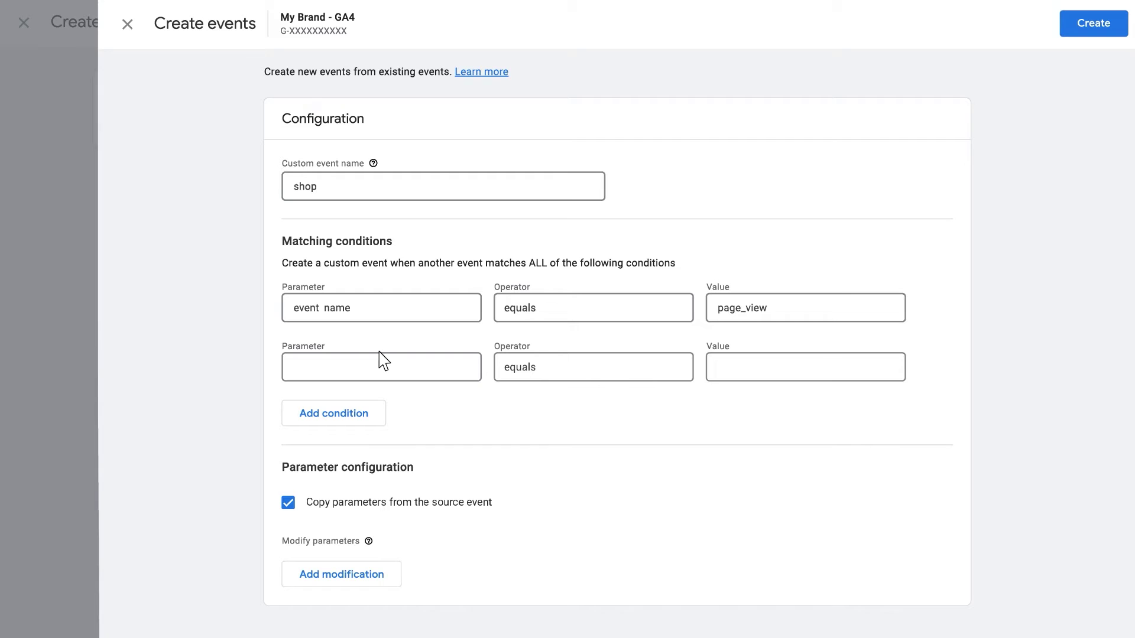
pyautogui.click(382, 366)
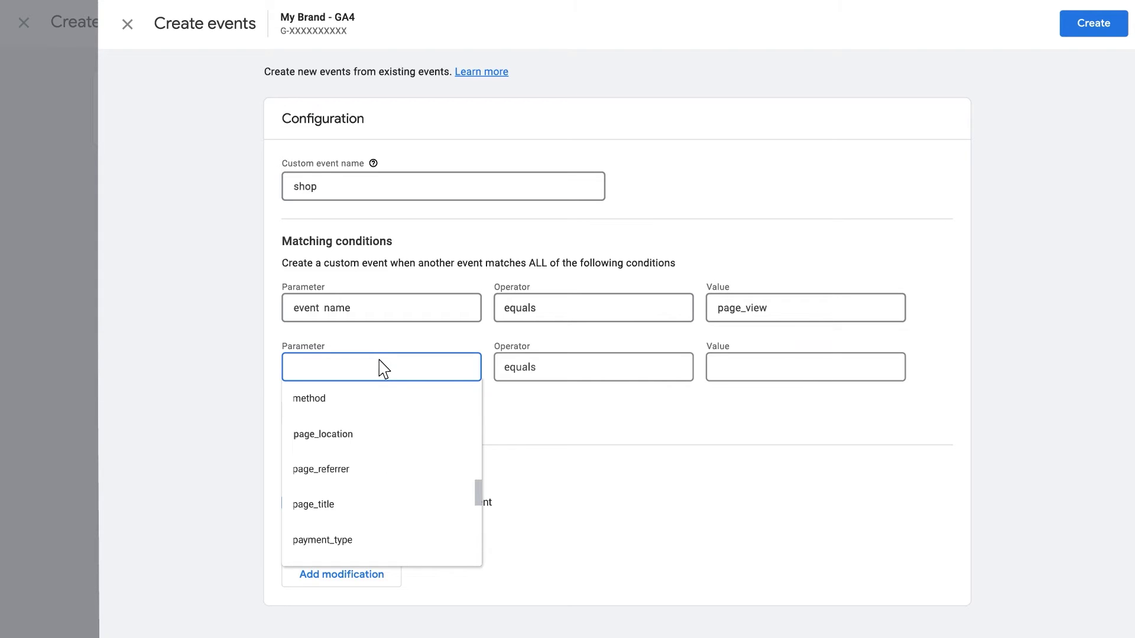
pyautogui.click(379, 436)
pyautogui.click(554, 369)
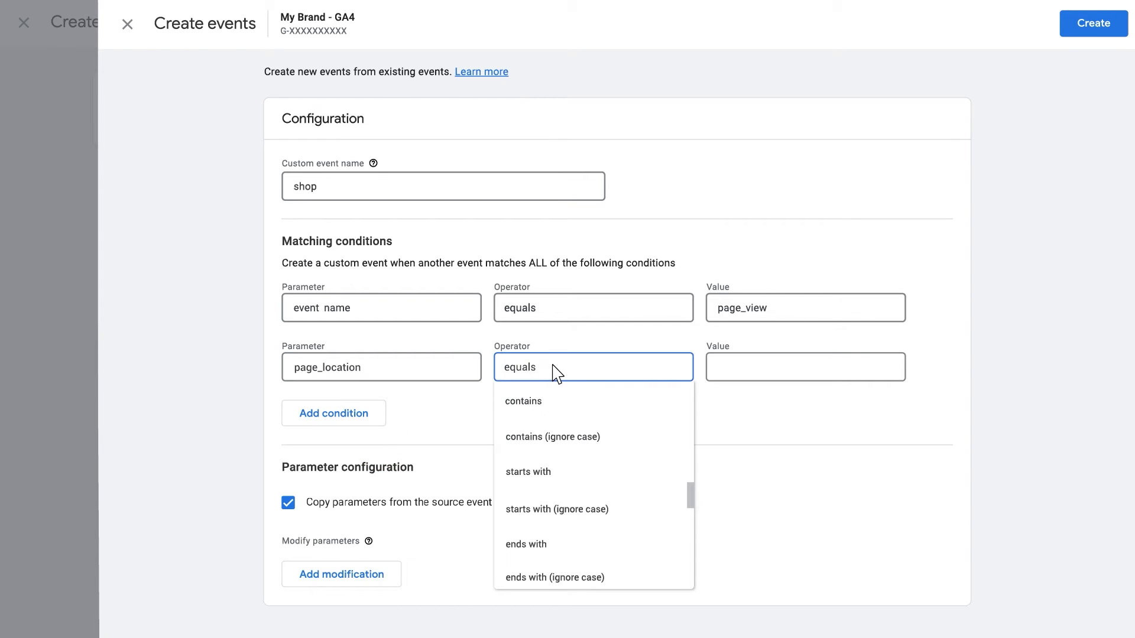
pyautogui.click(649, 438)
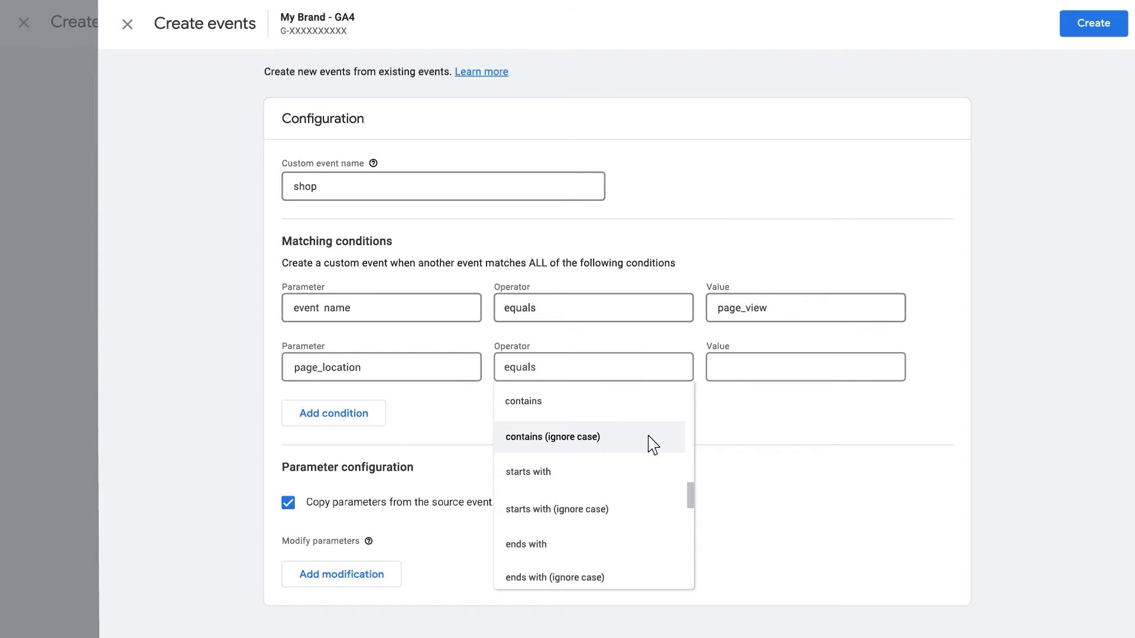
pyautogui.click(650, 440)
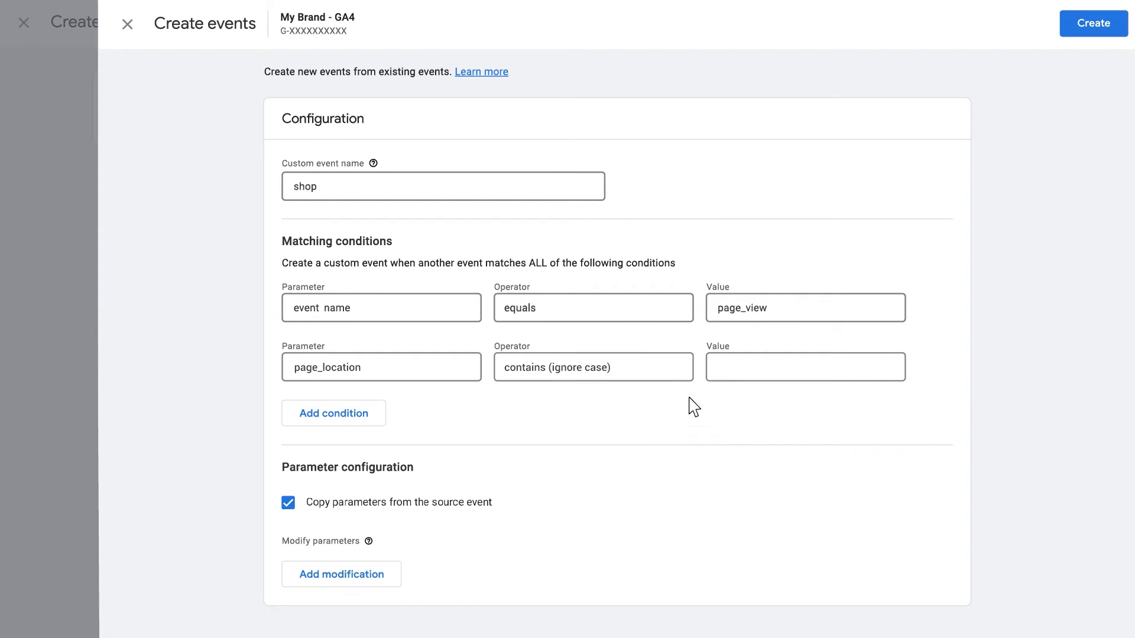
pyautogui.click(718, 371)
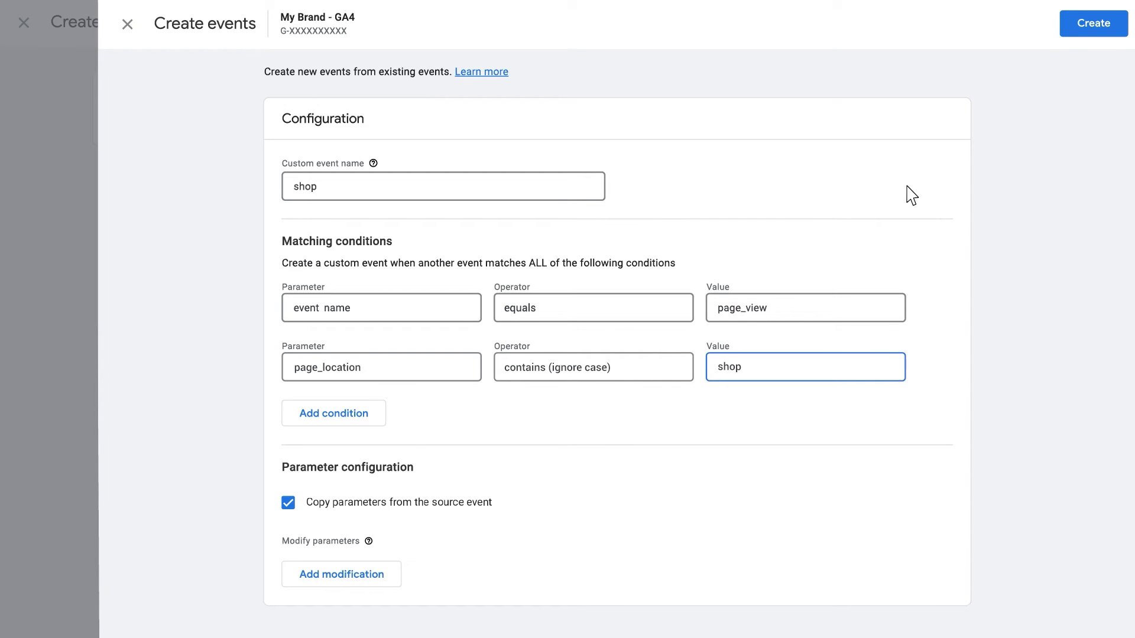
pyautogui.click(1072, 31)
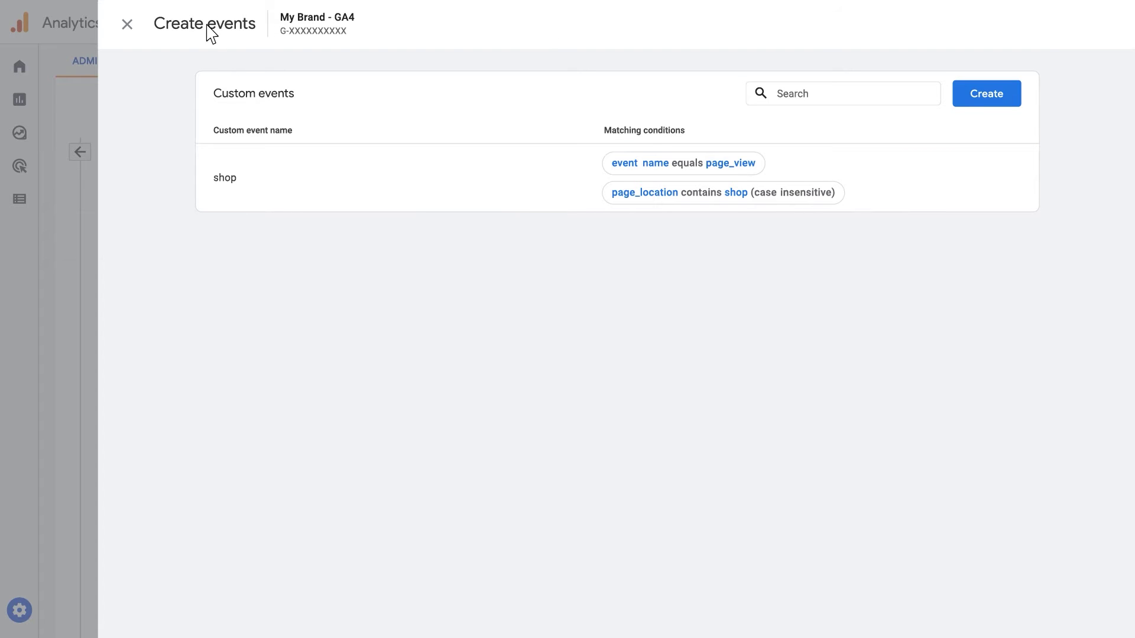
# Close the custom events panel and toggle the shop event on as a conversion.
pyautogui.click(128, 25)
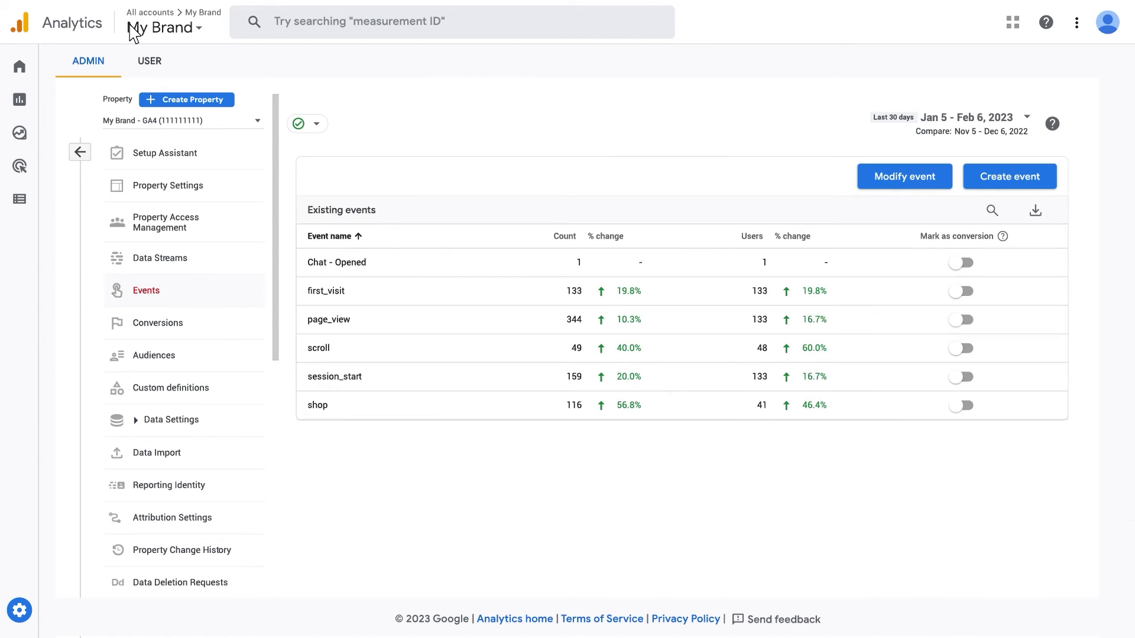
pyautogui.click(956, 408)
# On the Conversions page, add a new conversion event named shop and save it.
pyautogui.click(201, 329)
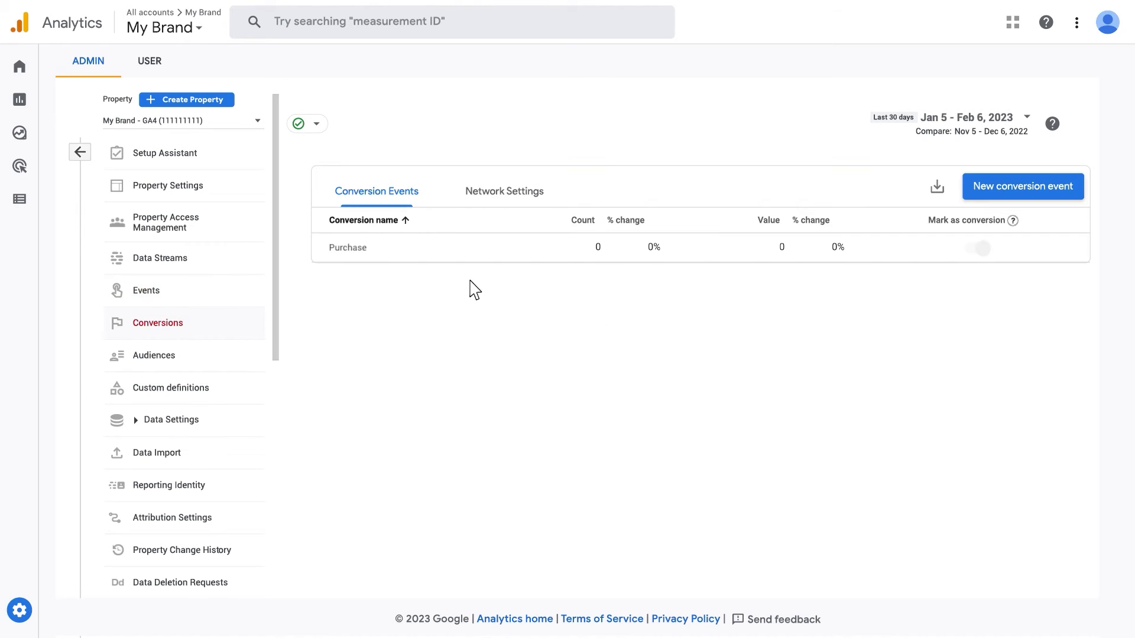
pyautogui.click(1028, 195)
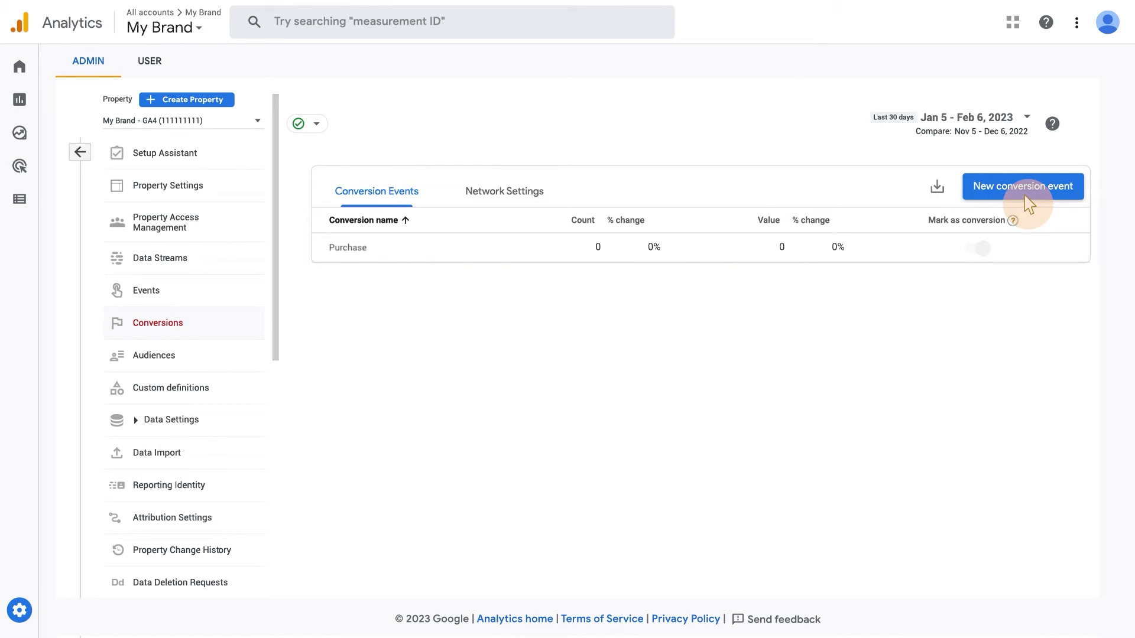
pyautogui.click(768, 279)
pyautogui.write('shop')
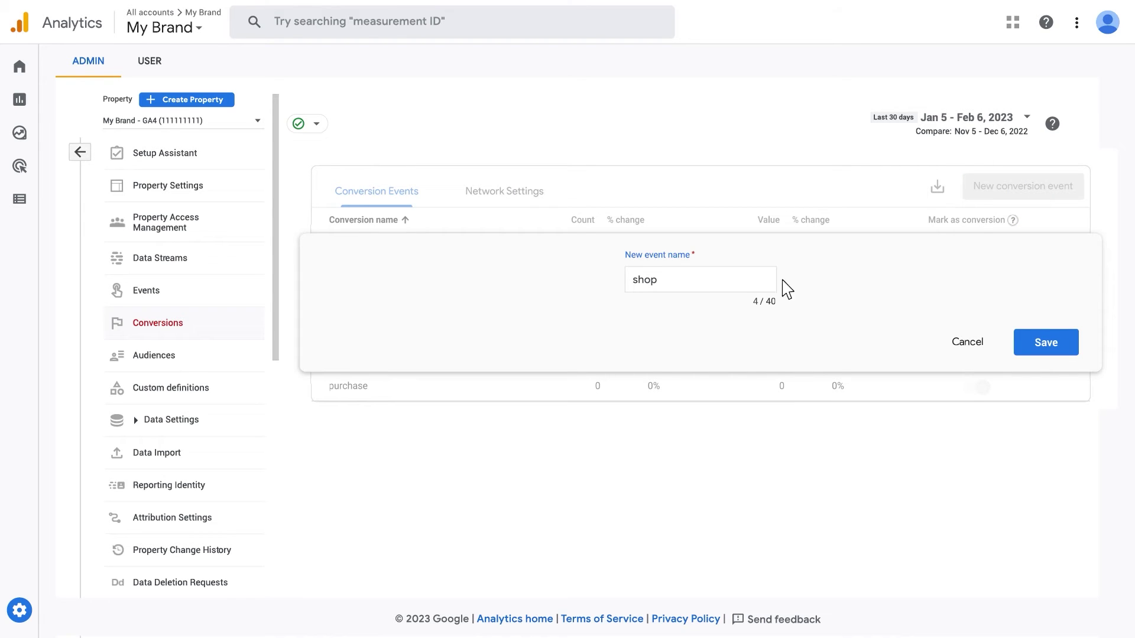
pyautogui.click(1029, 355)
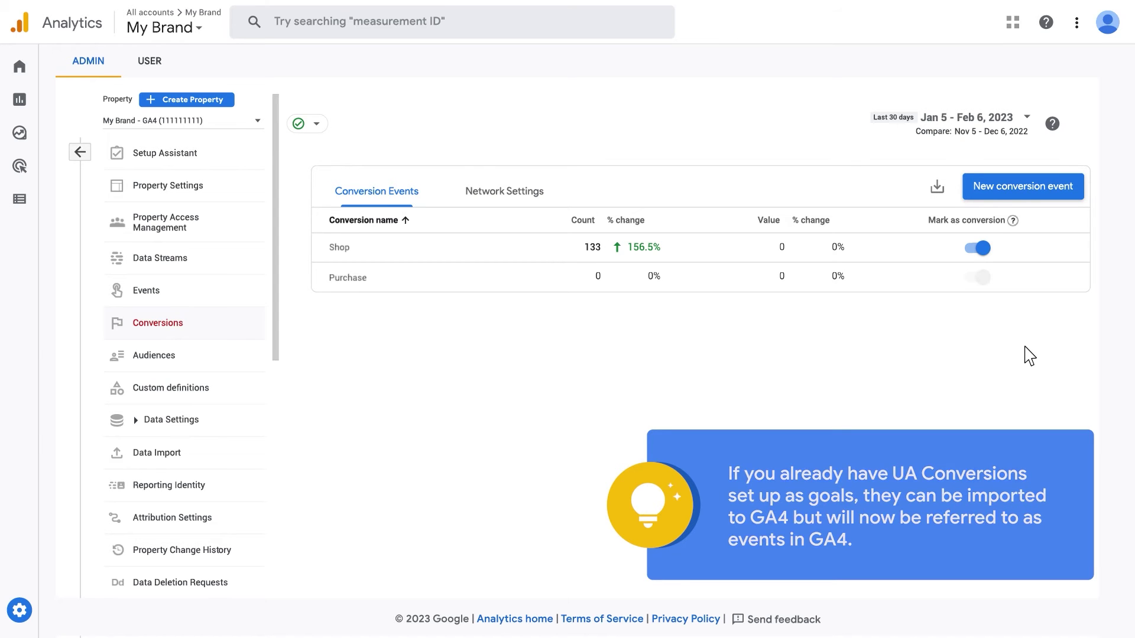
# Go to the property's Setup Assistant page.
pyautogui.click(210, 158)
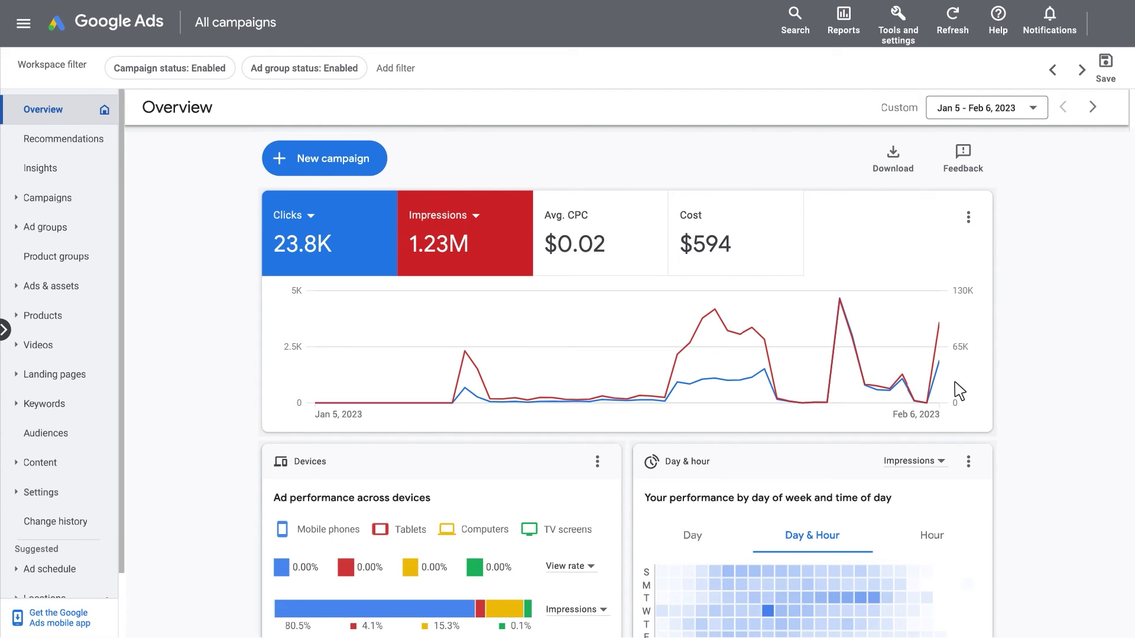
# In Account settings, tick 'Tag the URL that people click through from my ad' under Auto-tagging.
pyautogui.click(90, 494)
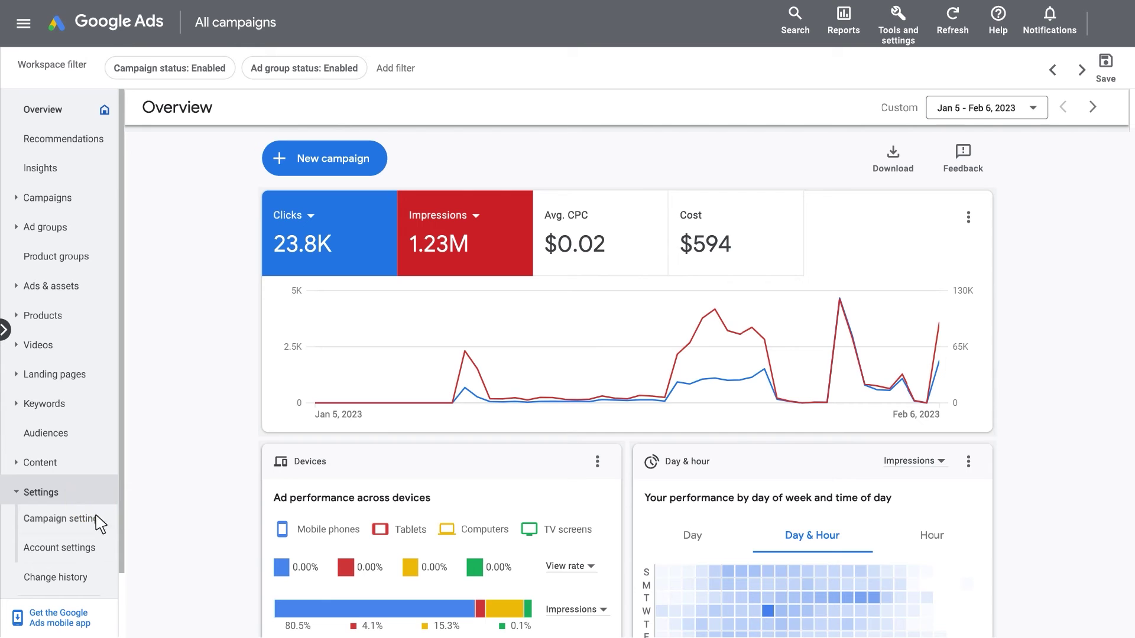
pyautogui.click(106, 551)
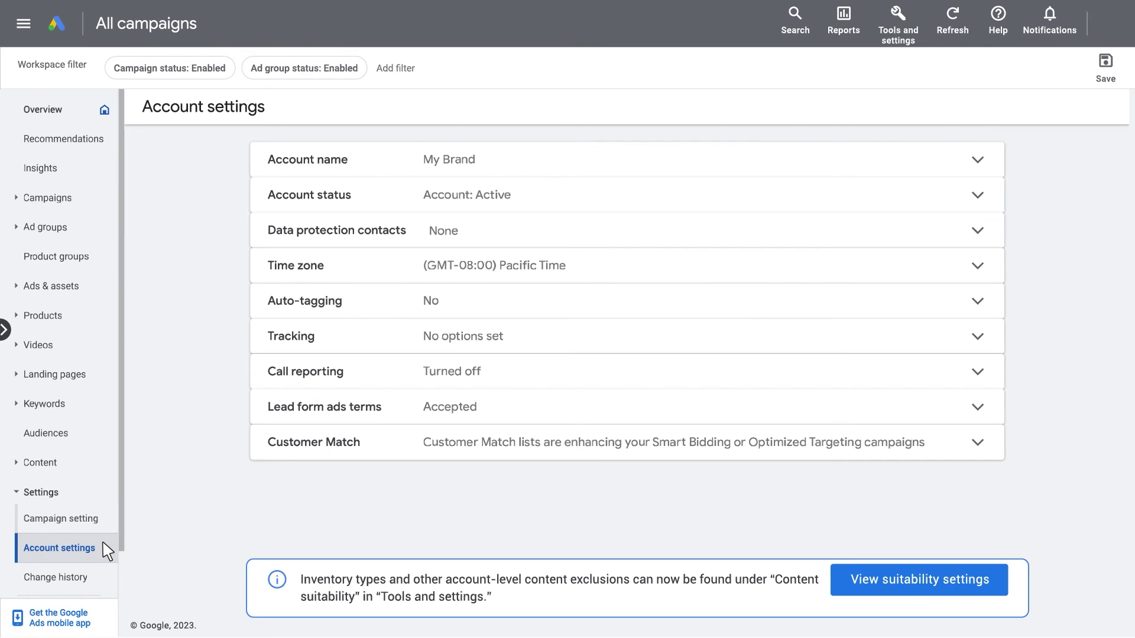
pyautogui.click(993, 304)
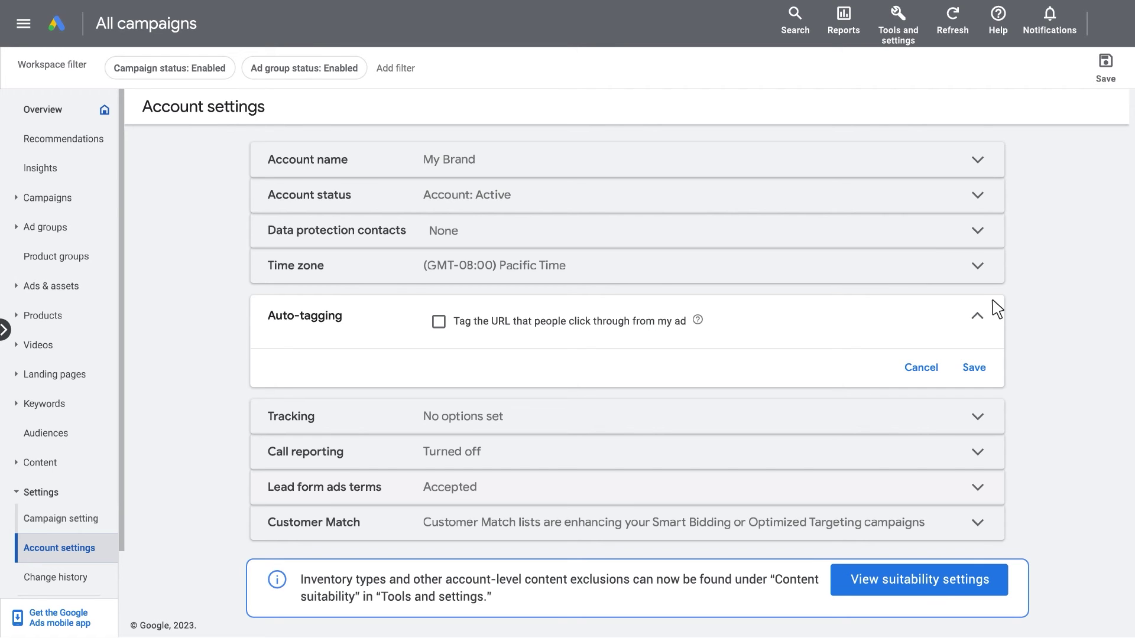
pyautogui.click(439, 323)
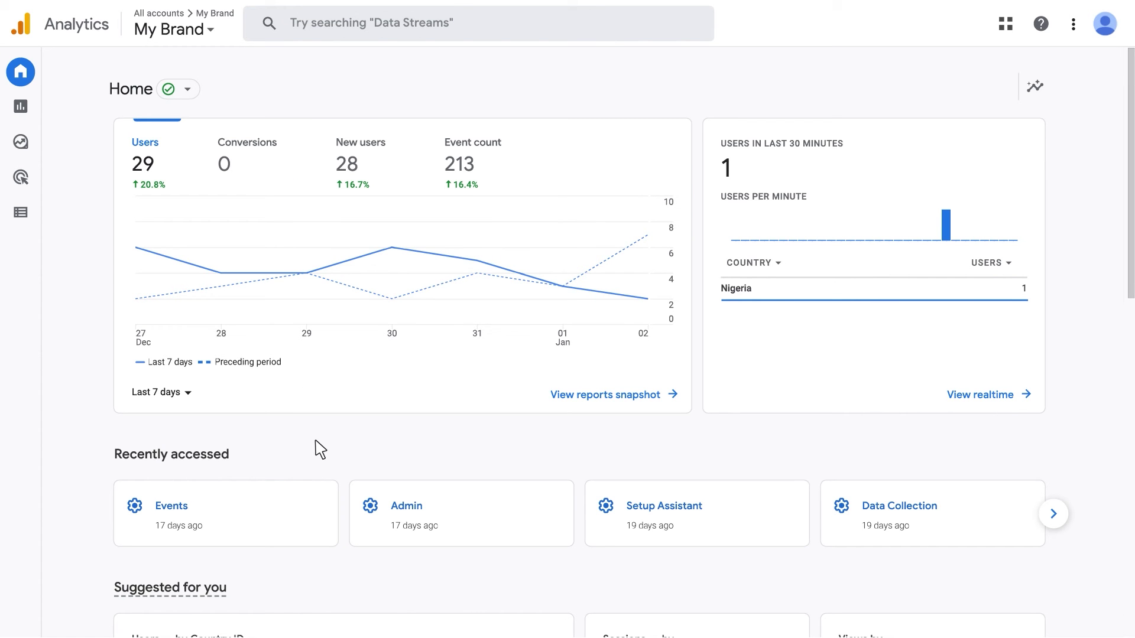
# Switch on Google signals under Admin > Data Settings > Data Collection.
pyautogui.moveTo(21, 291)
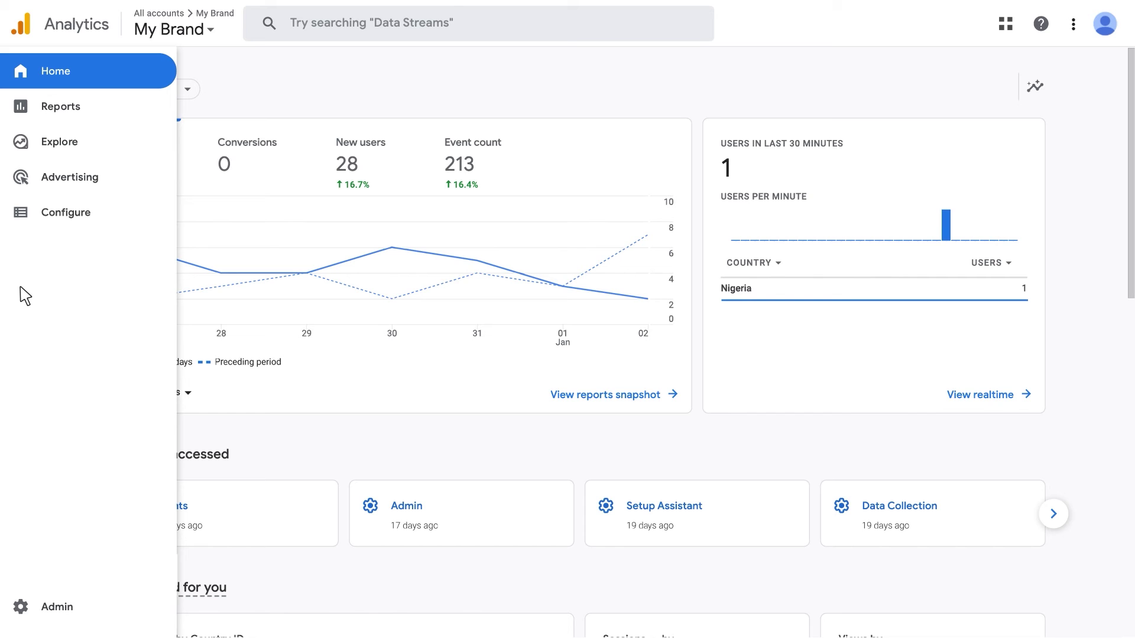
pyautogui.click(107, 608)
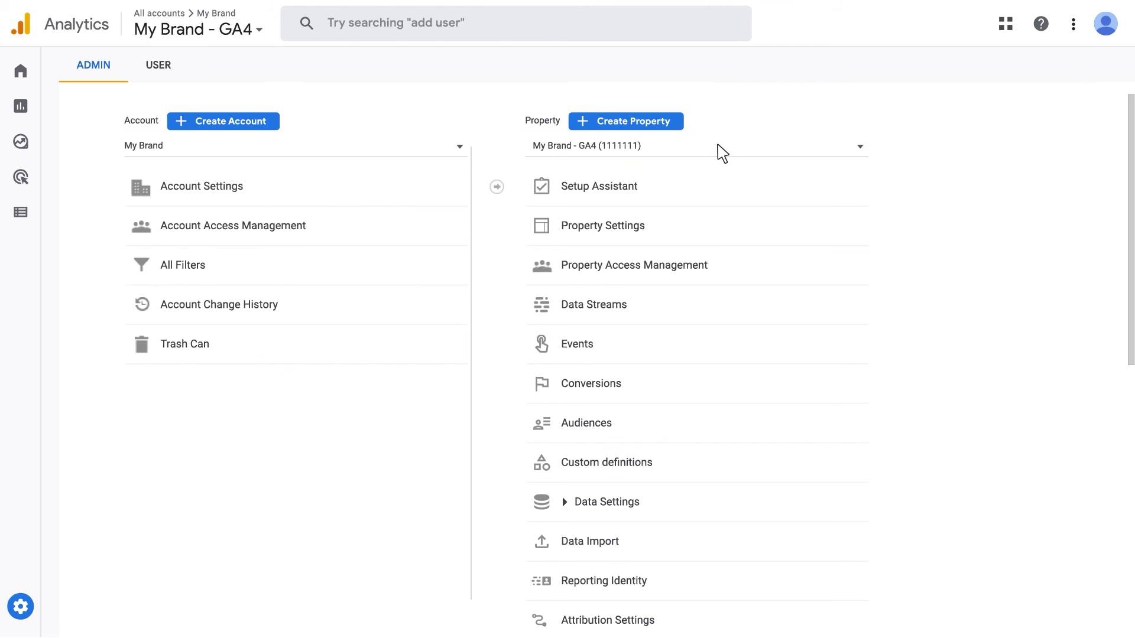
pyautogui.click(598, 502)
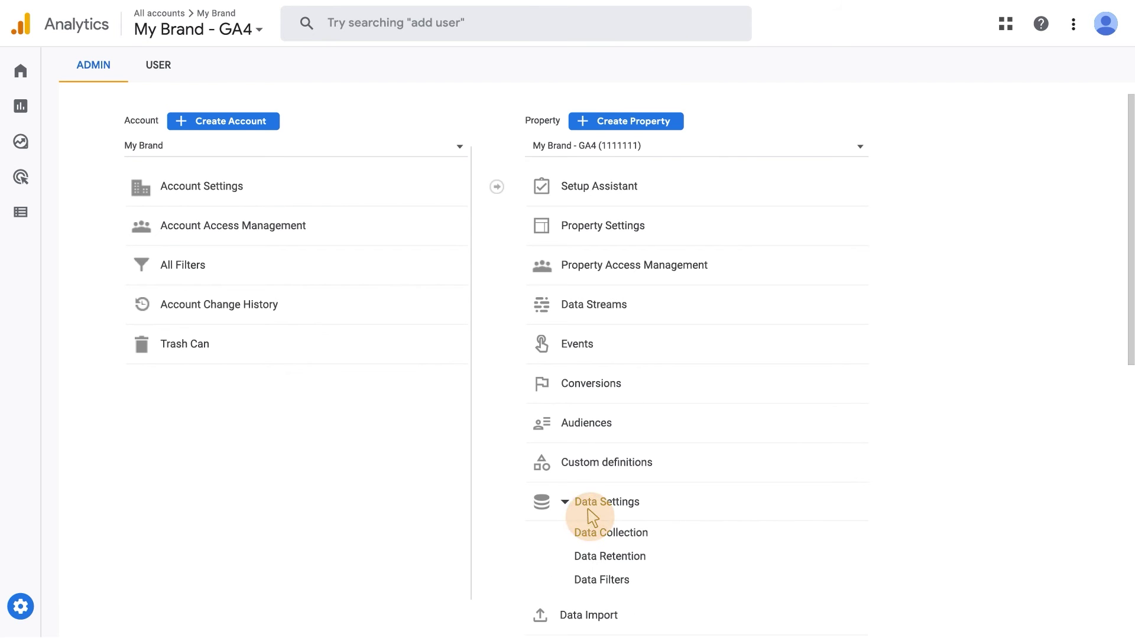
pyautogui.click(612, 539)
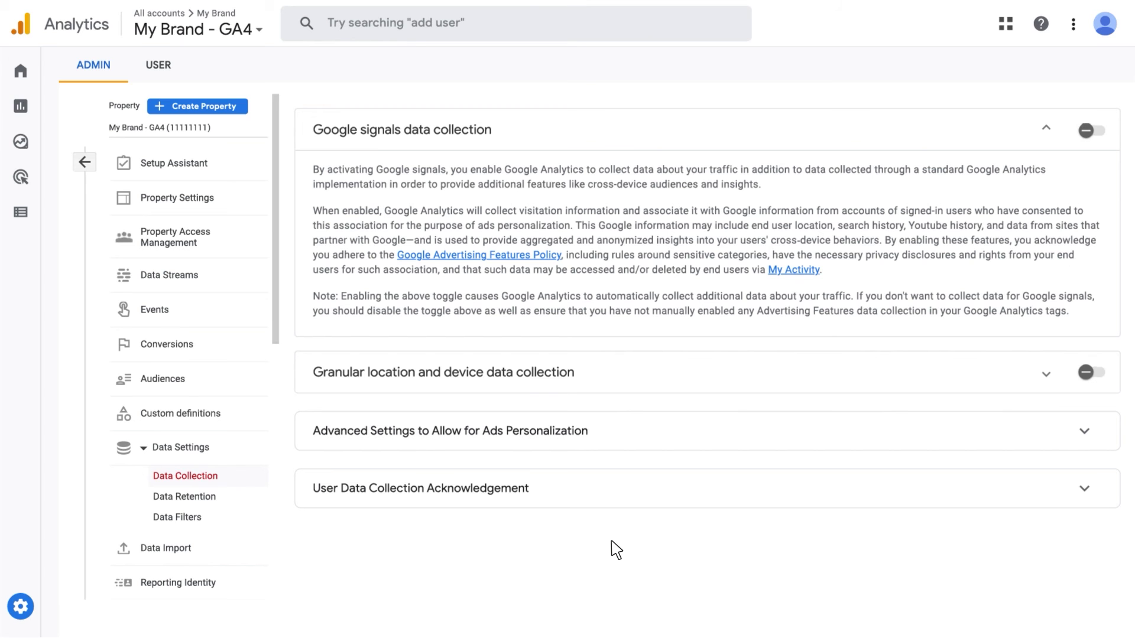
pyautogui.click(1092, 132)
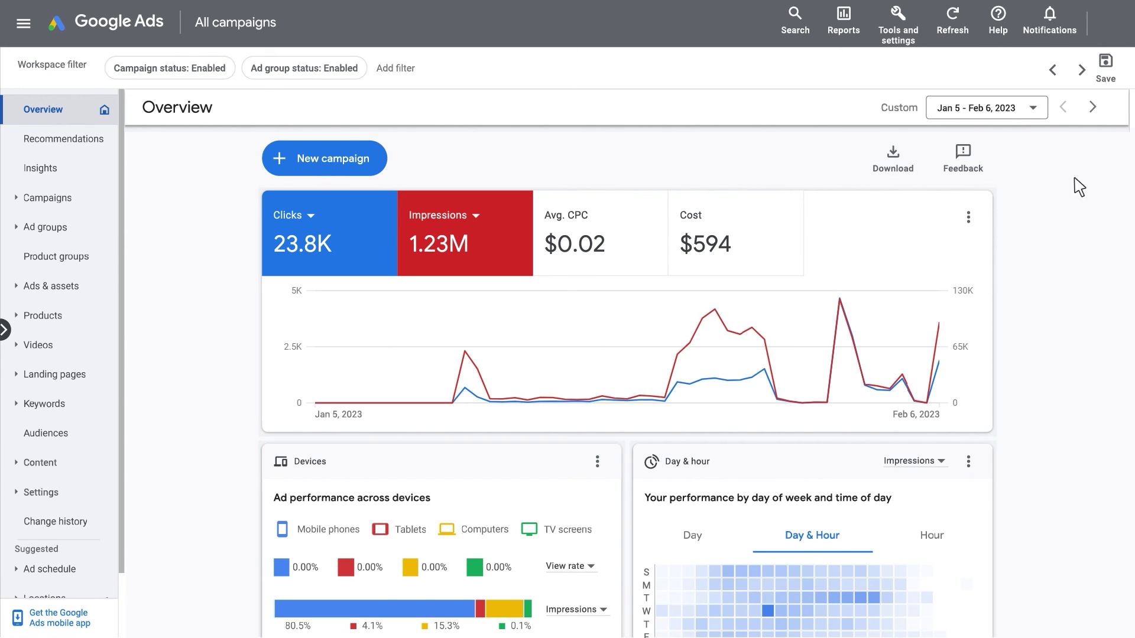
# From Tools and settings > Conversions, start a new conversion action importing Google Analytics 4 web data.
pyautogui.click(919, 39)
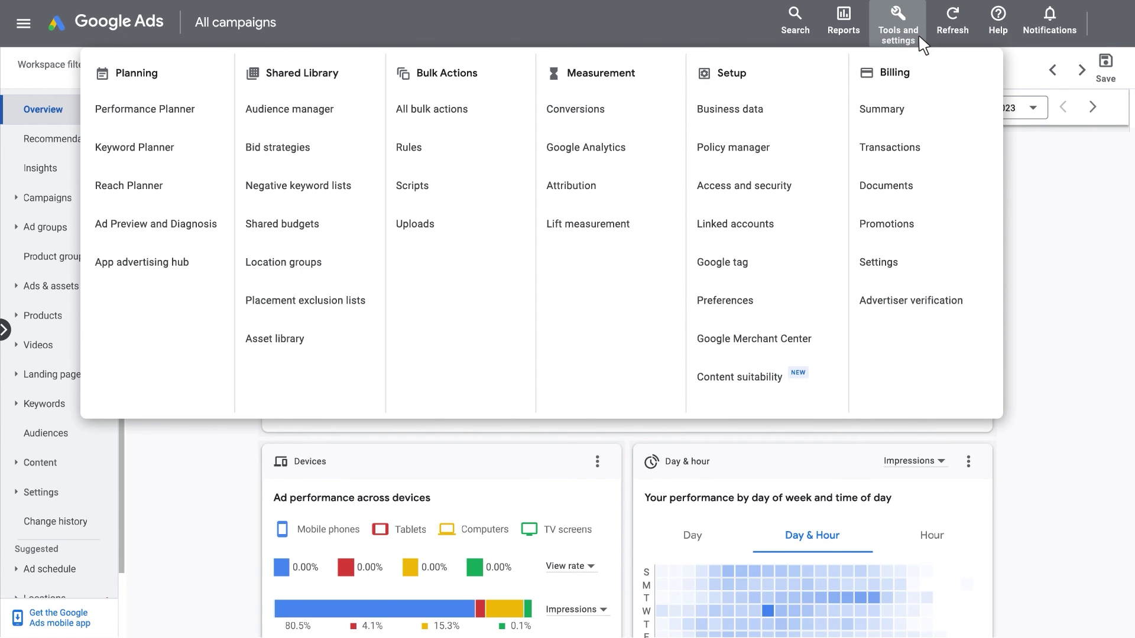
pyautogui.click(650, 113)
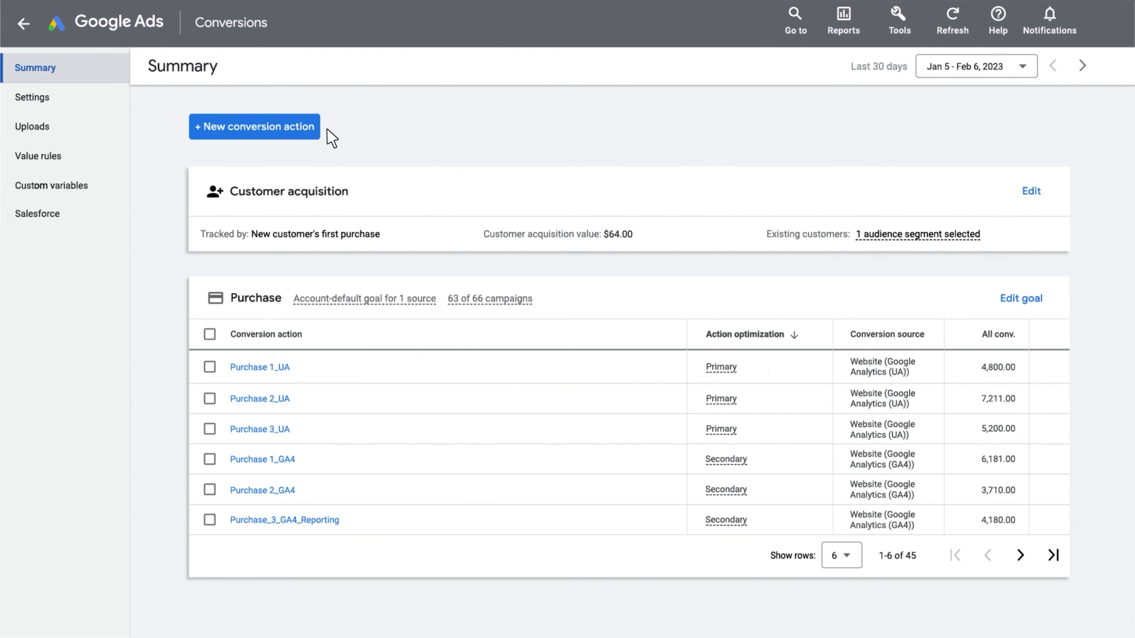
pyautogui.click(307, 134)
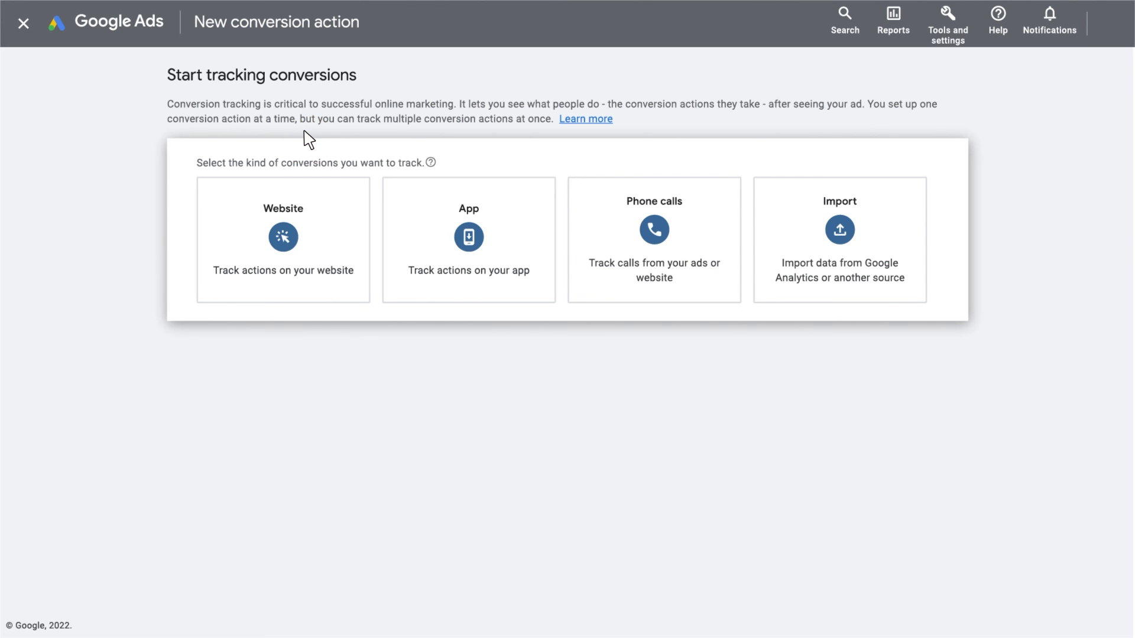
pyautogui.click(780, 221)
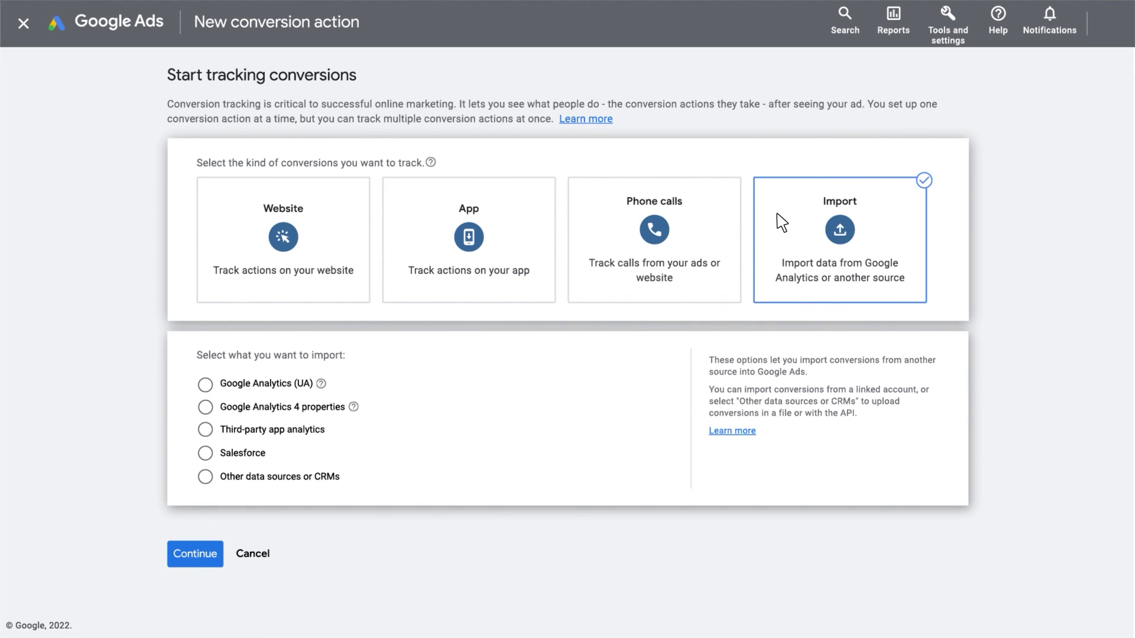
pyautogui.click(206, 407)
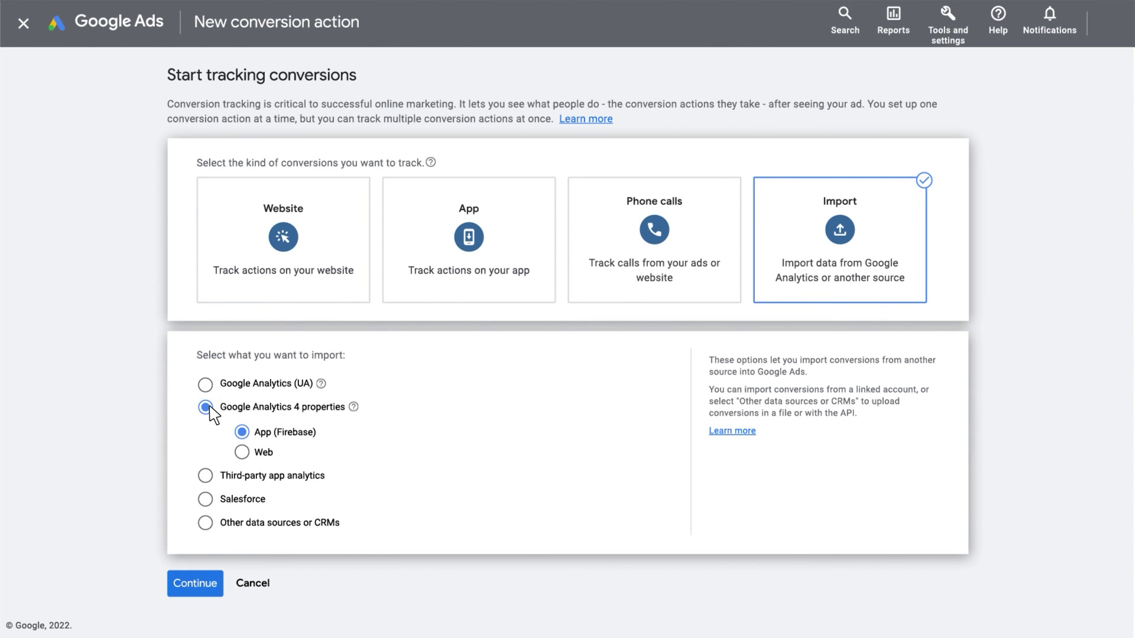
pyautogui.click(242, 453)
# Select the Shop event from My Brand - GA4, import it, and finish with Done.
pyautogui.click(204, 585)
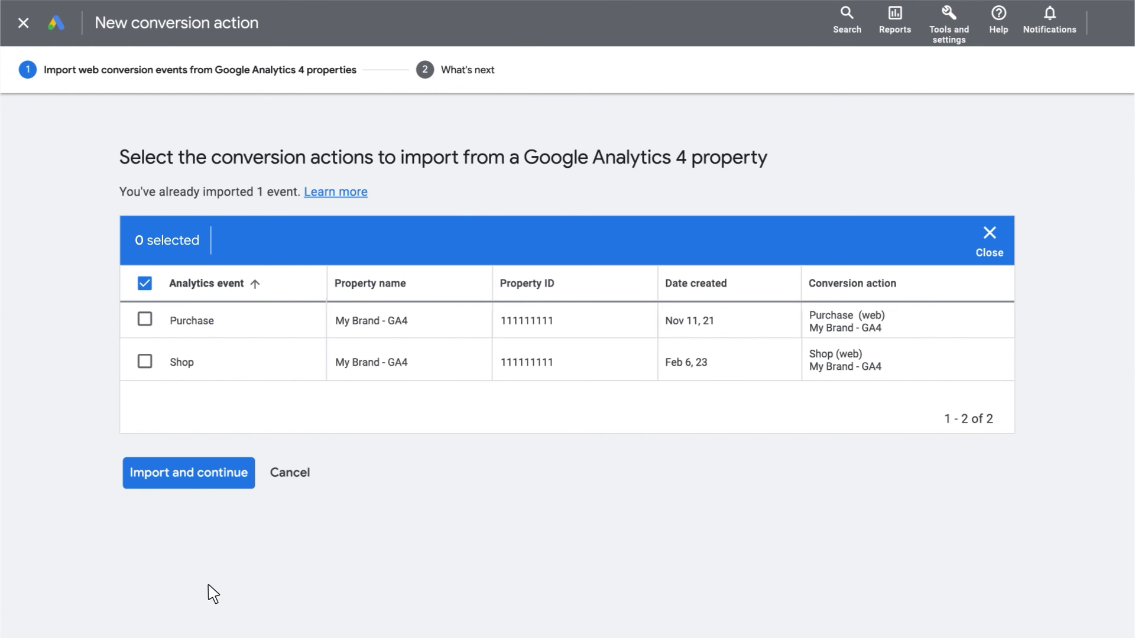
pyautogui.click(145, 362)
pyautogui.click(163, 482)
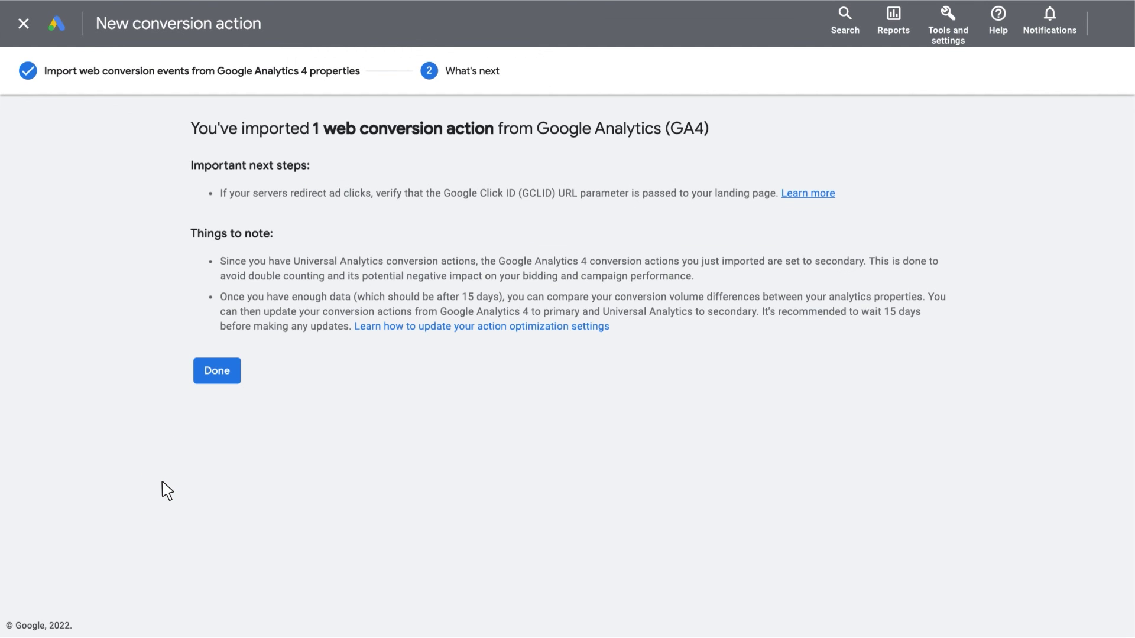
pyautogui.click(217, 371)
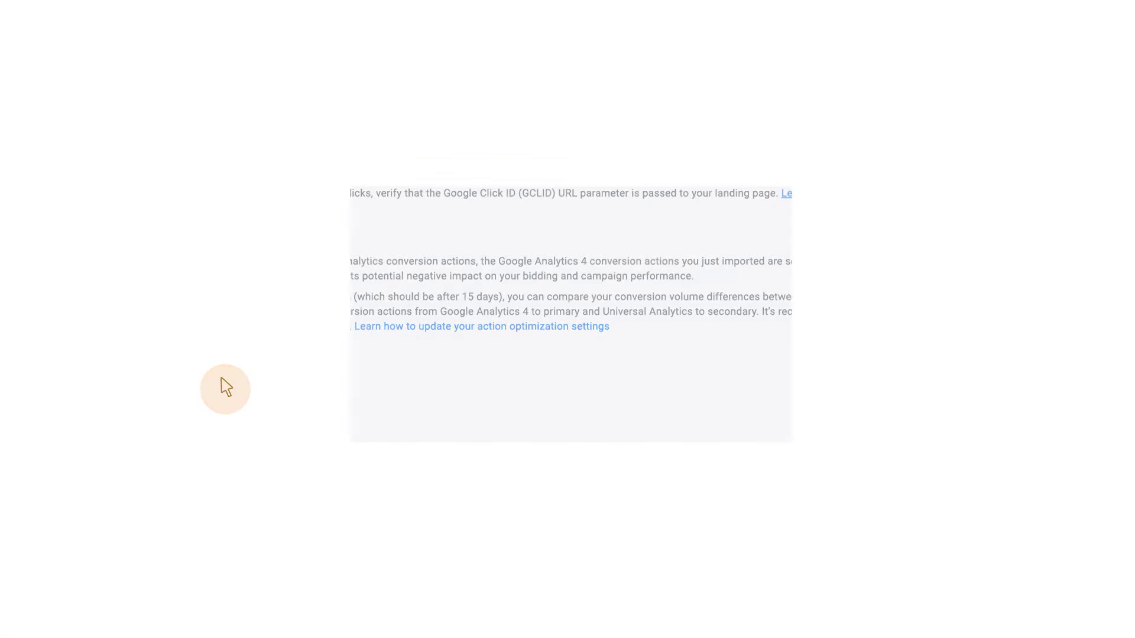